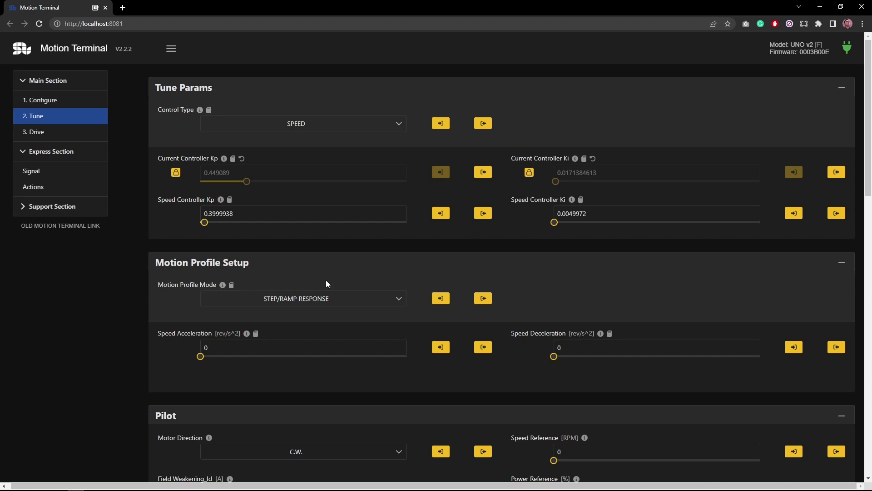
Set Motion Profile Mode to TIME BASED ST-CURVE and bring its T1-T3 and T2 fields into view
click(337, 298)
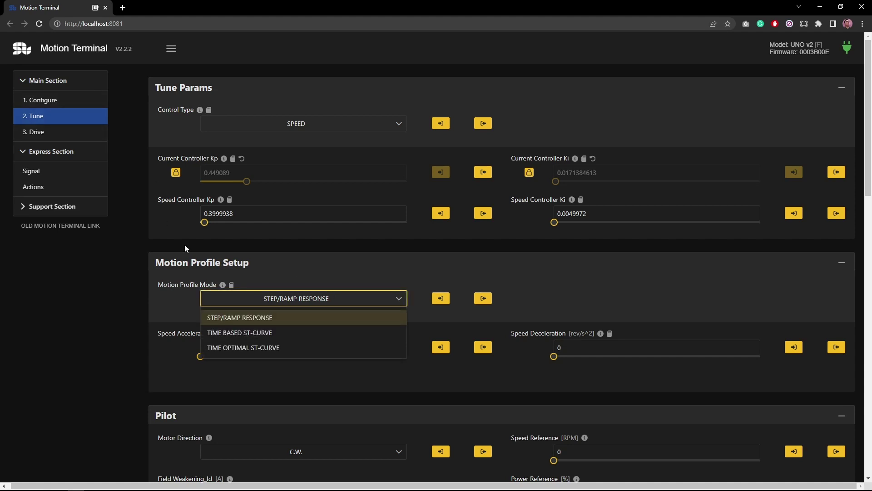
click(244, 338)
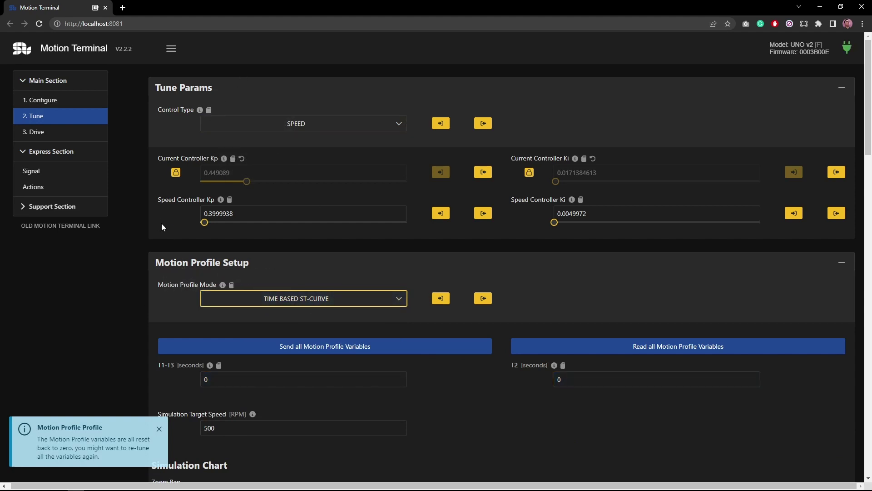
scroll(143, 260, down, 2)
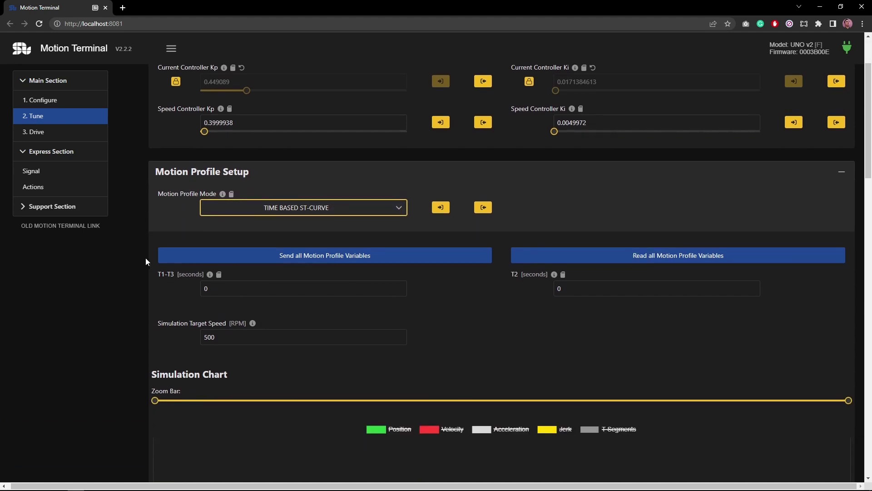
scroll(145, 258, down, 1)
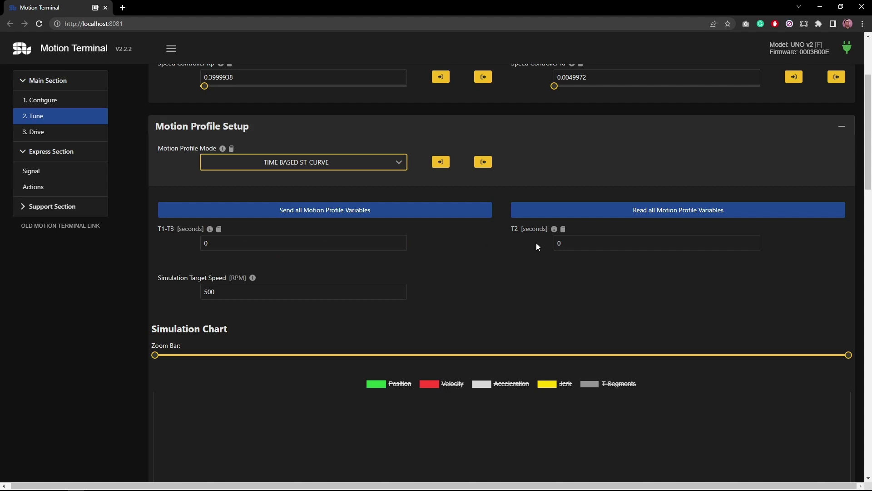
Set T1-T3 to 3 seconds and T2 to 2 seconds so the chart redraws
click(275, 251)
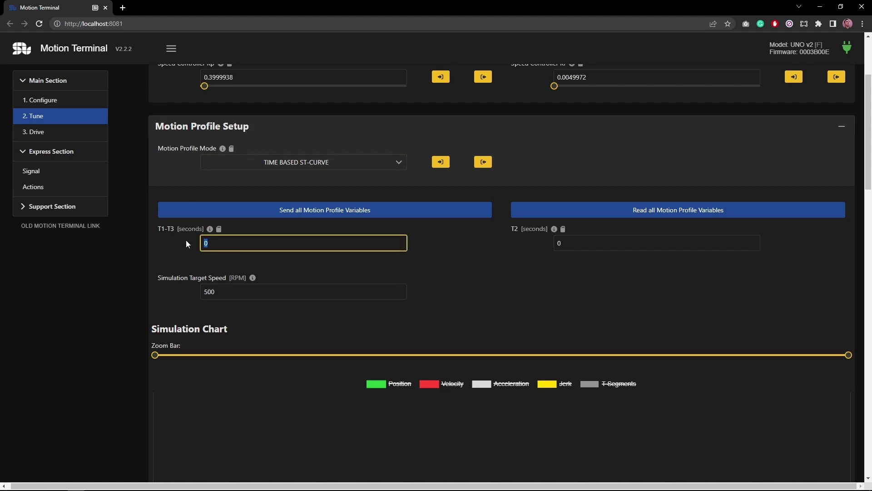
key(BackSpace)
text(3)
click(567, 249)
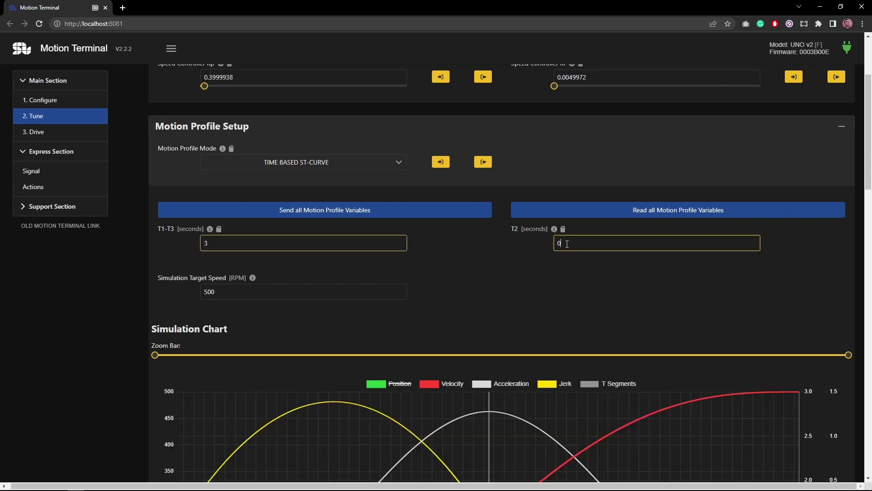
key(BackSpace)
text(2)
click(497, 260)
scroll(498, 260, down, 3)
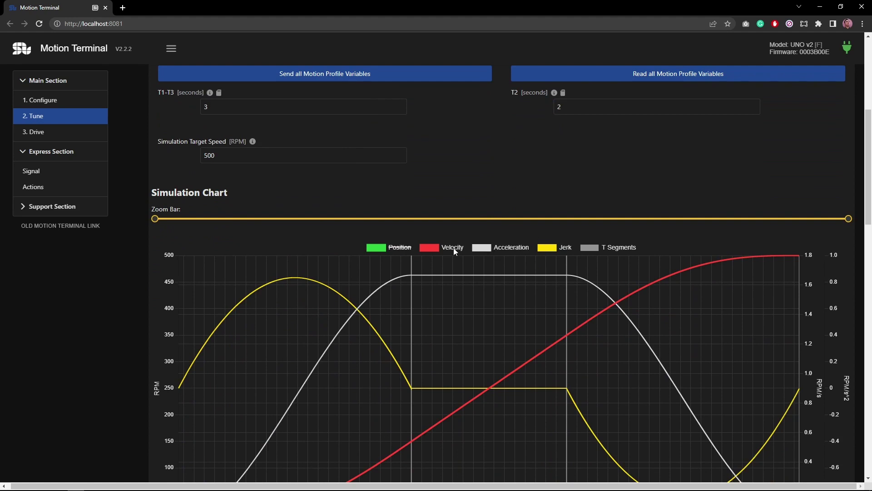
Hide the Acceleration and Jerk curves so the Simulation Chart shows only velocity
click(497, 247)
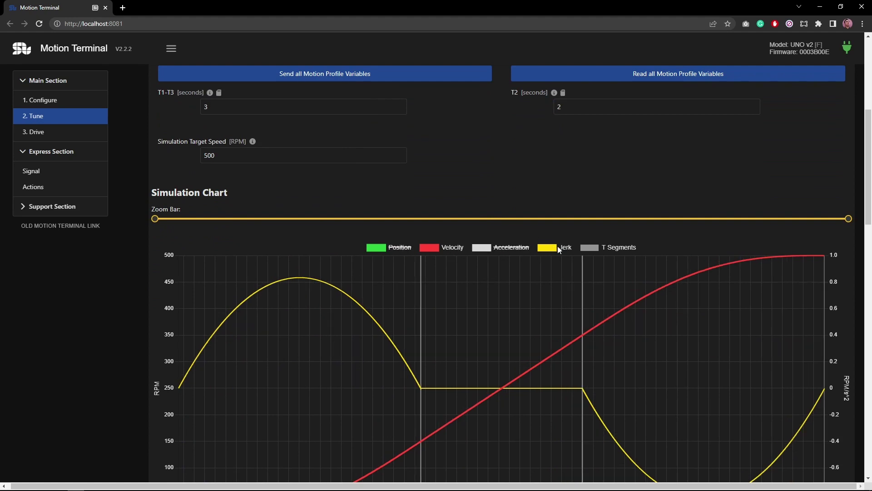
click(563, 247)
scroll(596, 181, down, 2)
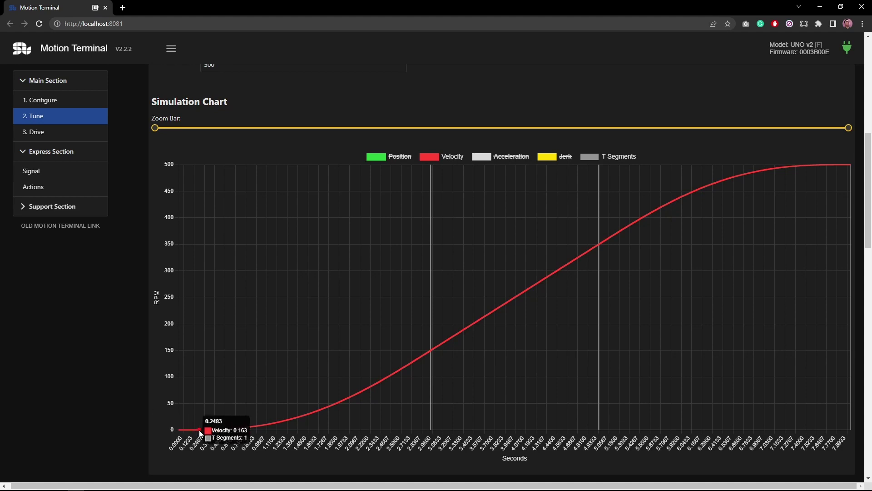
mouse_move(308, 423)
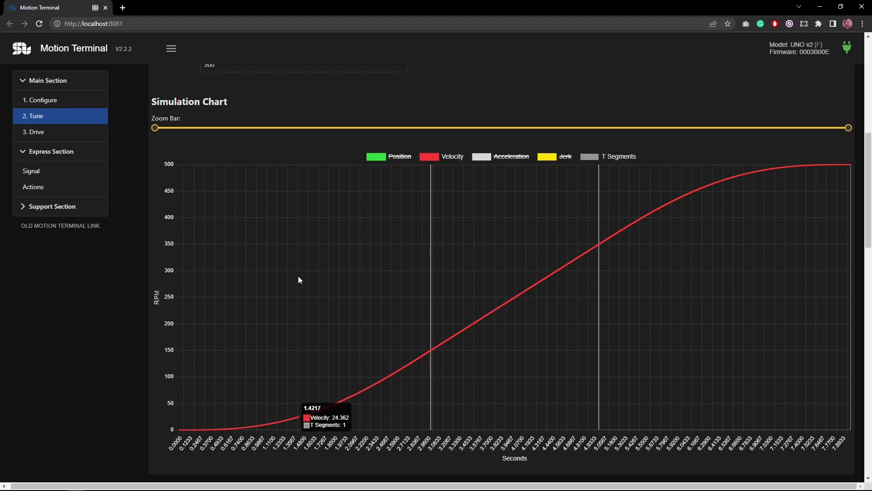
Try a 1-second T1-T3 and check the simulated profile
scroll(408, 301, up, 3)
scroll(408, 298, up, 2)
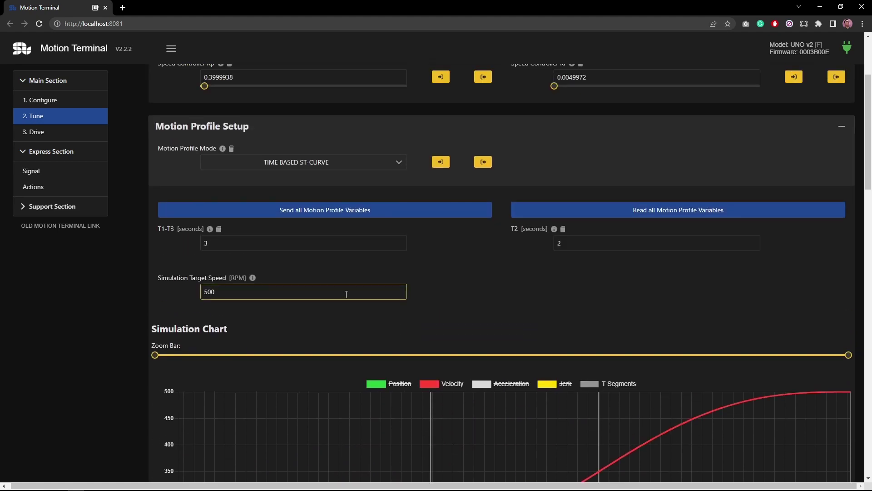
click(209, 247)
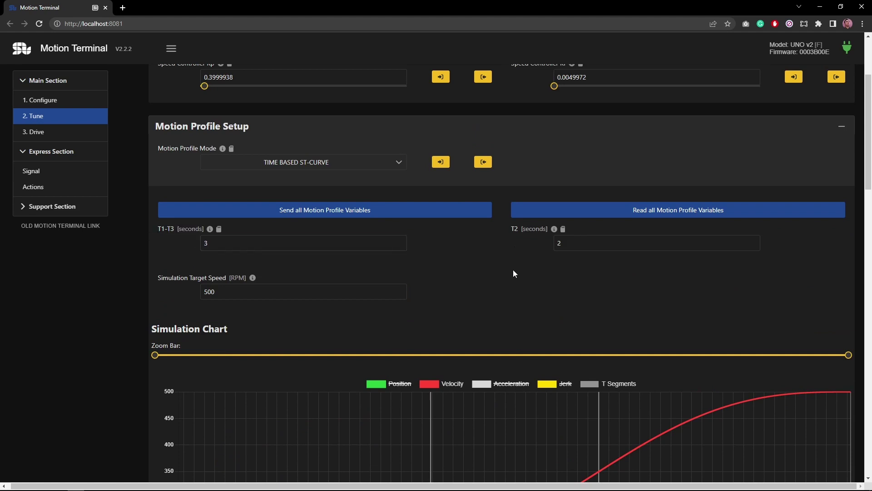
scroll(514, 274, down, 4)
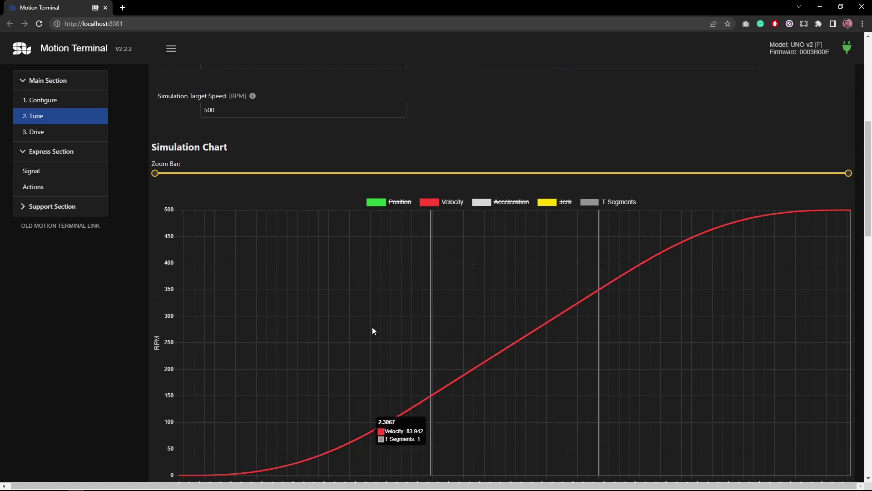
scroll(322, 345, up, 4)
click(202, 243)
key(BackSpace)
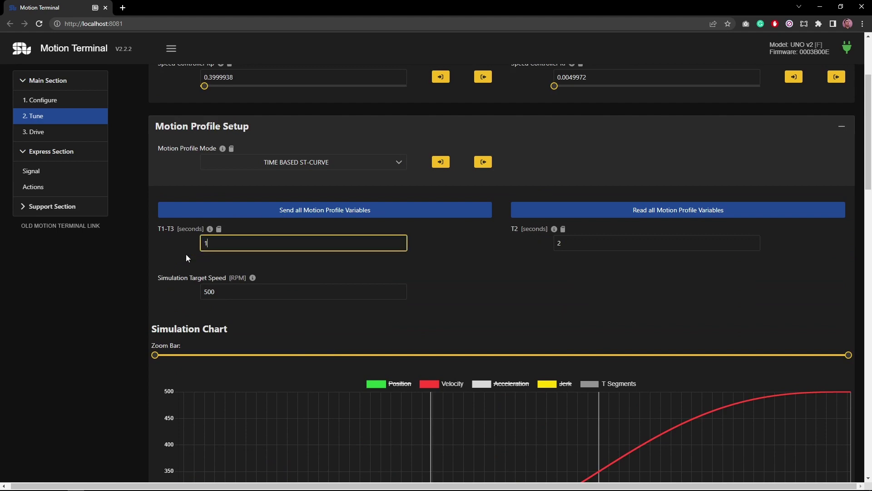
text(1)
click(513, 279)
scroll(506, 291, down, 6)
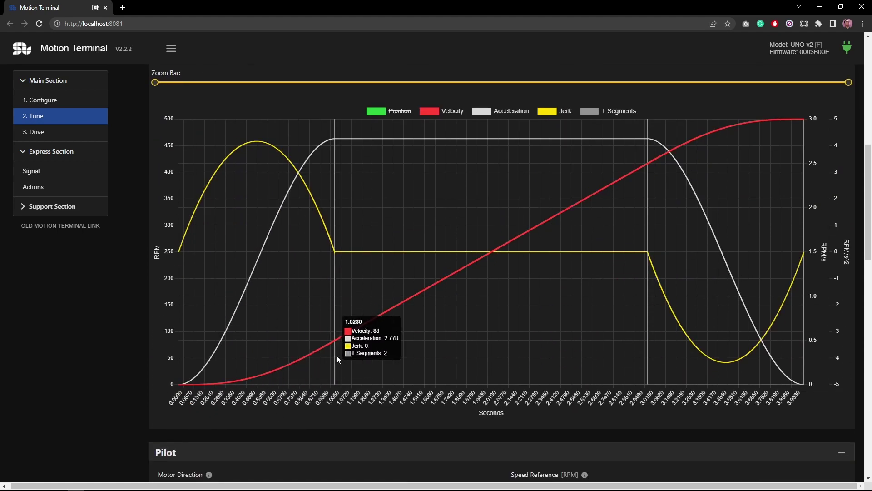
scroll(538, 257, up, 5)
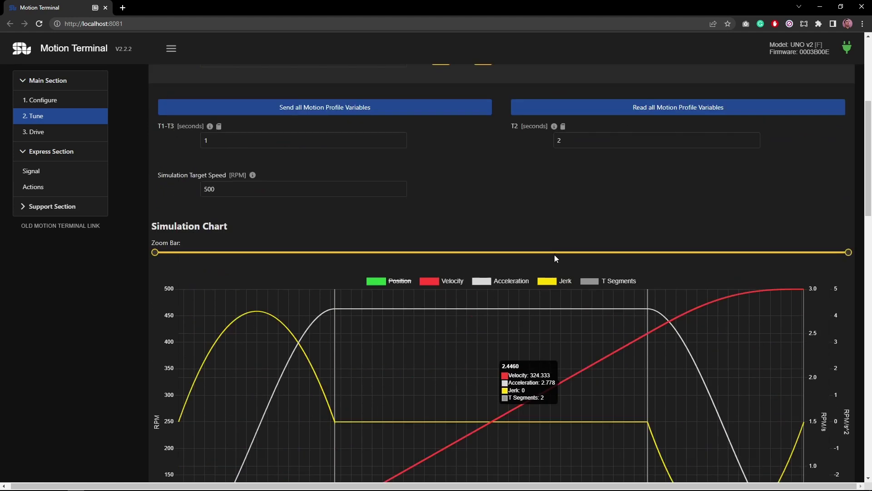
Change T1-T3 to 2 seconds and review the chart reaching 500 RPM in about 6 seconds
click(209, 196)
key(BackSpace)
text(2)
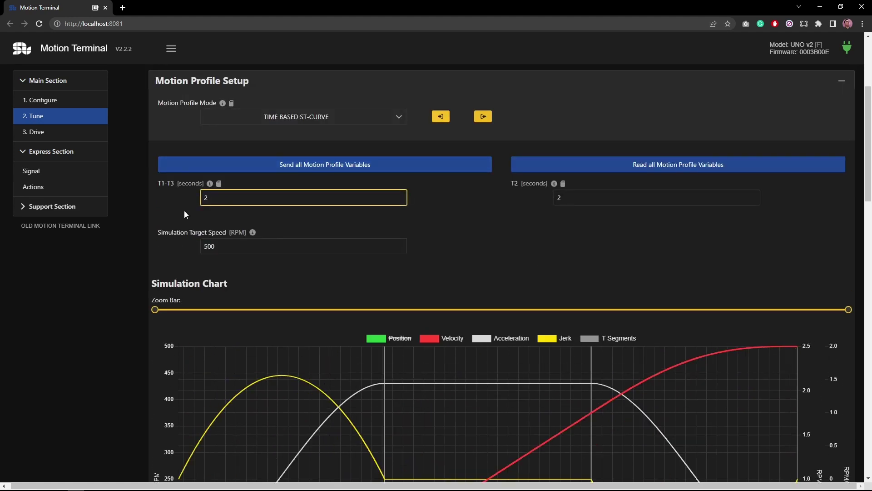
scroll(184, 210, down, 2)
scroll(186, 214, down, 1)
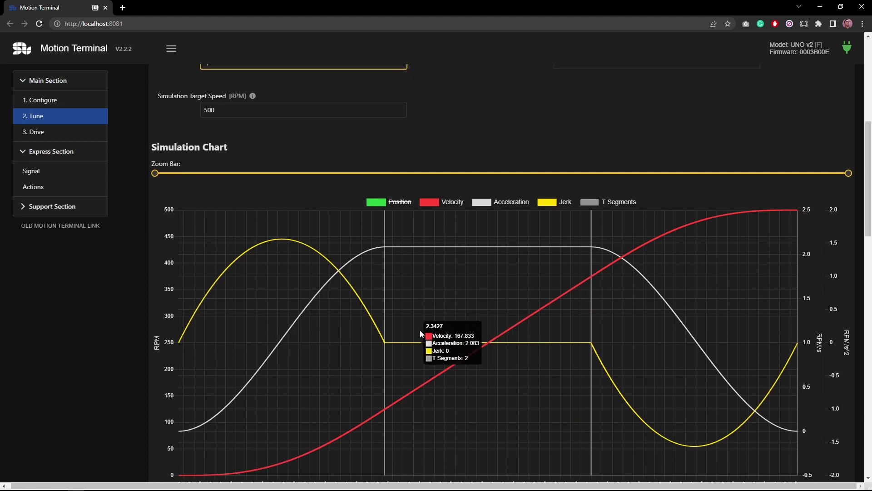
scroll(421, 331, up, 1)
scroll(419, 330, up, 3)
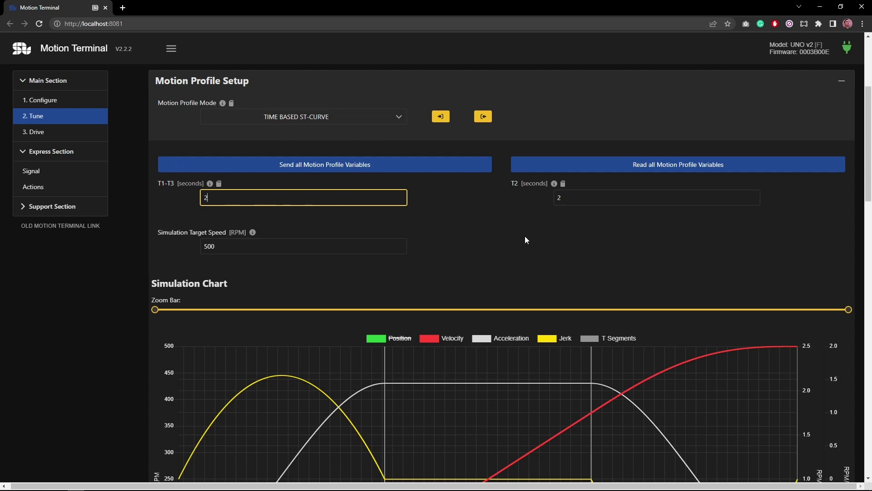
scroll(525, 236, down, 5)
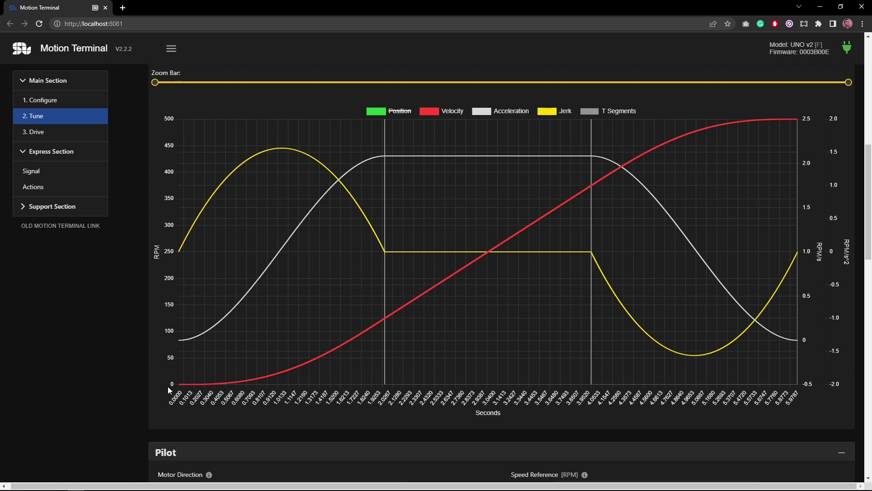
Change the Simulation Target Speed from 500 to 1000 RPM and review the simulated ramp
scroll(284, 375, up, 4)
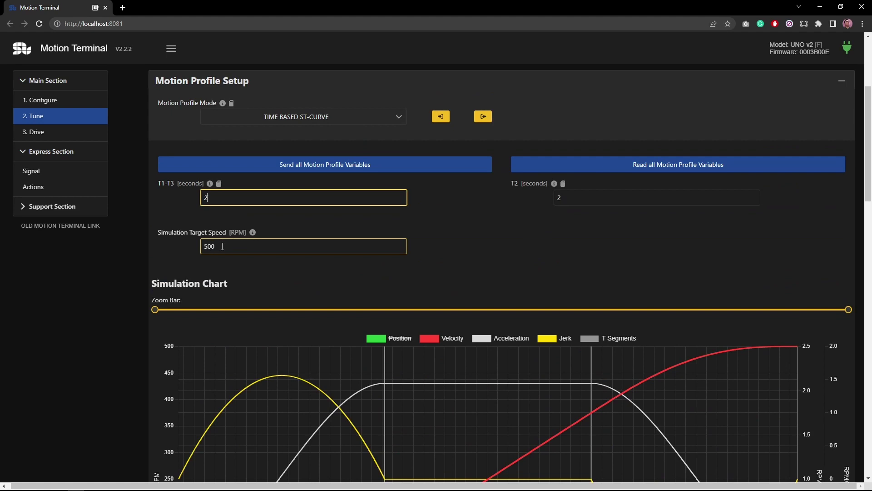
double_click(222, 246)
text(10)
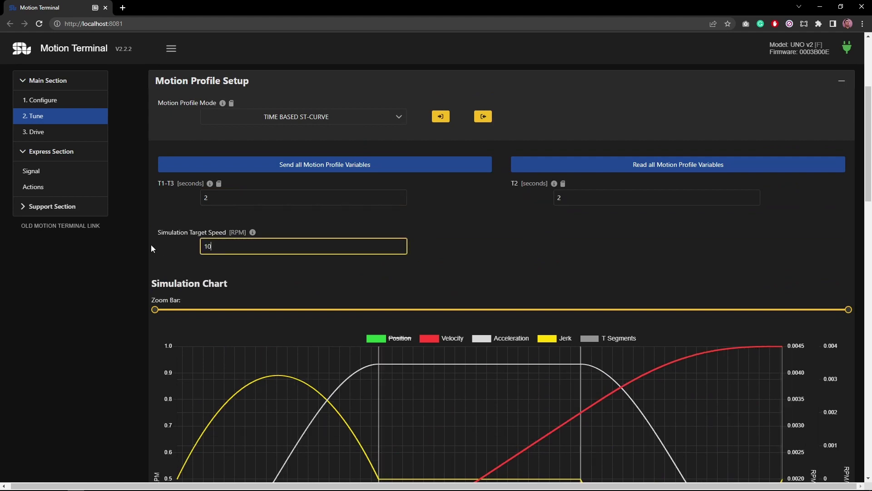
text(00)
click(677, 272)
scroll(677, 274, down, 5)
scroll(676, 275, up, 1)
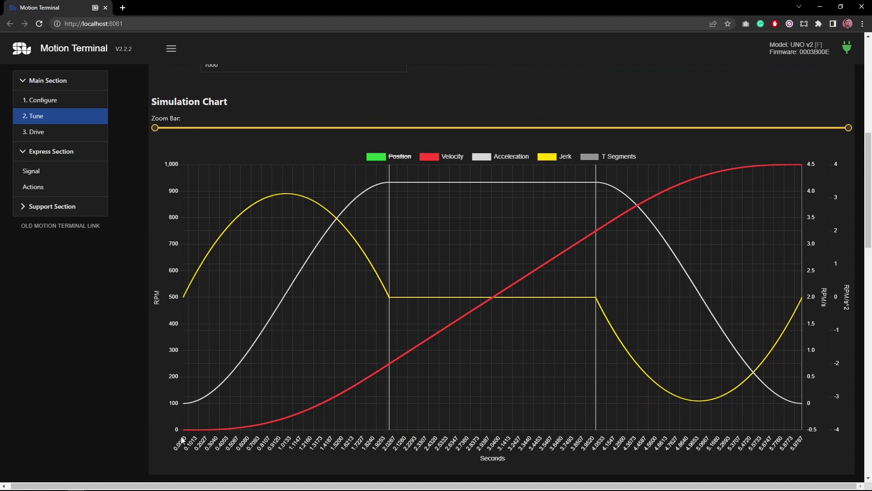
scroll(183, 439, up, 1)
scroll(181, 438, down, 1)
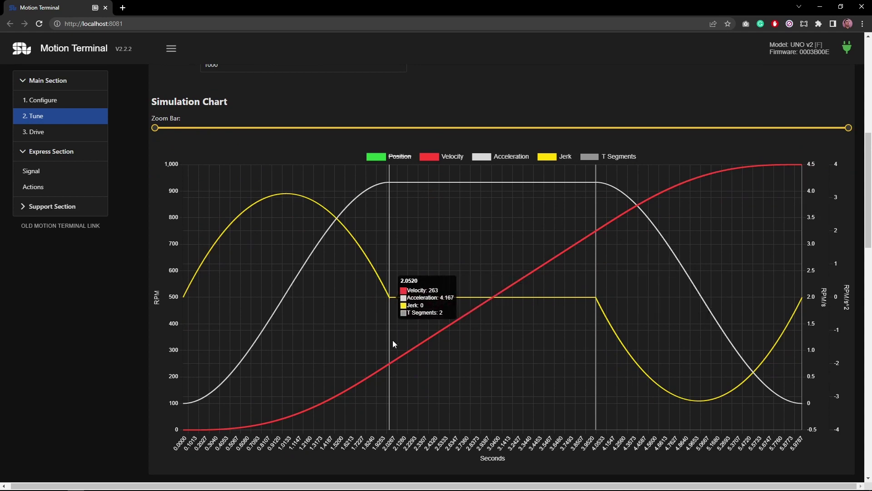
scroll(474, 321, up, 4)
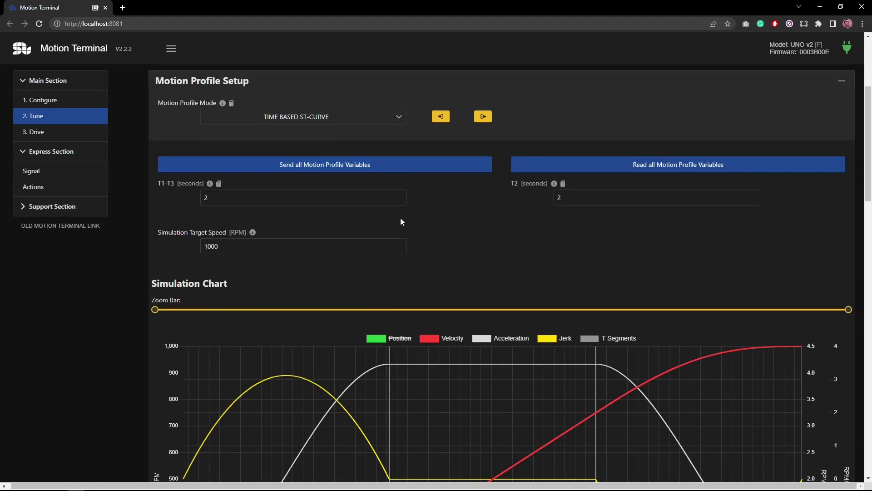
Send all motion profile variables to the drive, then start the performance monitor
click(414, 171)
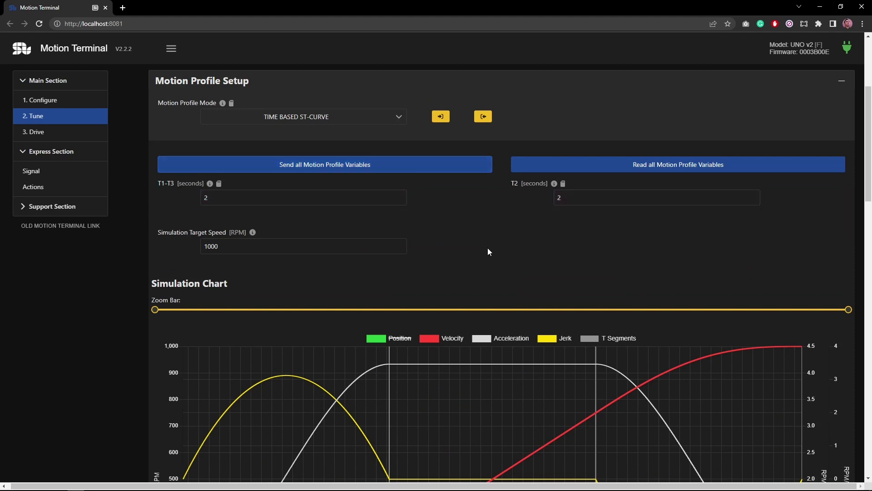
scroll(488, 251, down, 10)
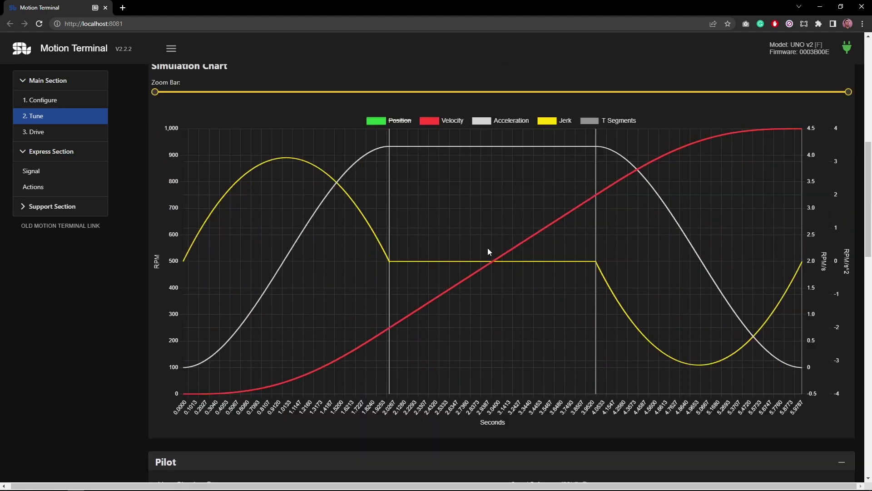
scroll(265, 276, down, 2)
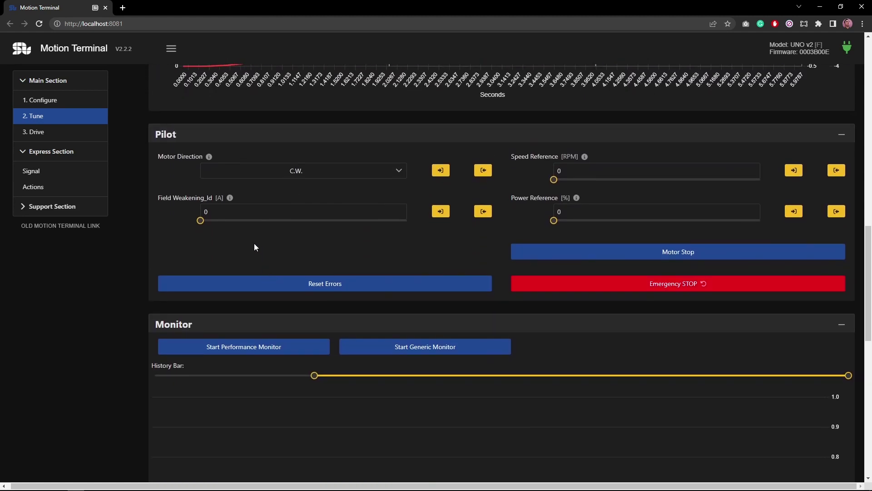
click(230, 346)
scroll(92, 297, down, 2)
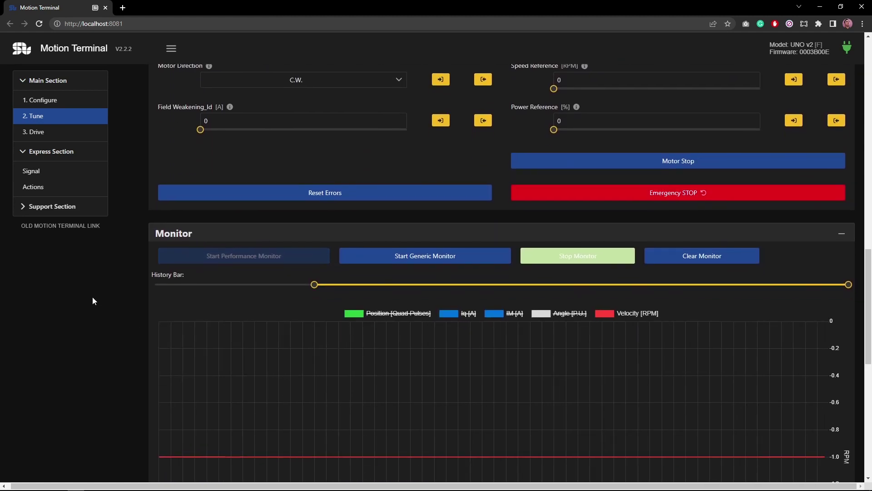
scroll(104, 257, down, 2)
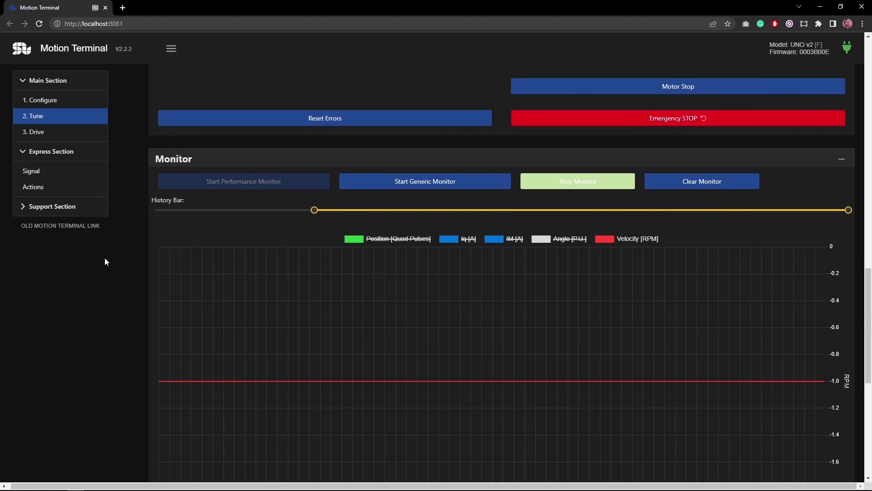
Enter a 1000 RPM Speed Reference so the motor S-ramps up to 1000 RPM
scroll(105, 257, down, 1)
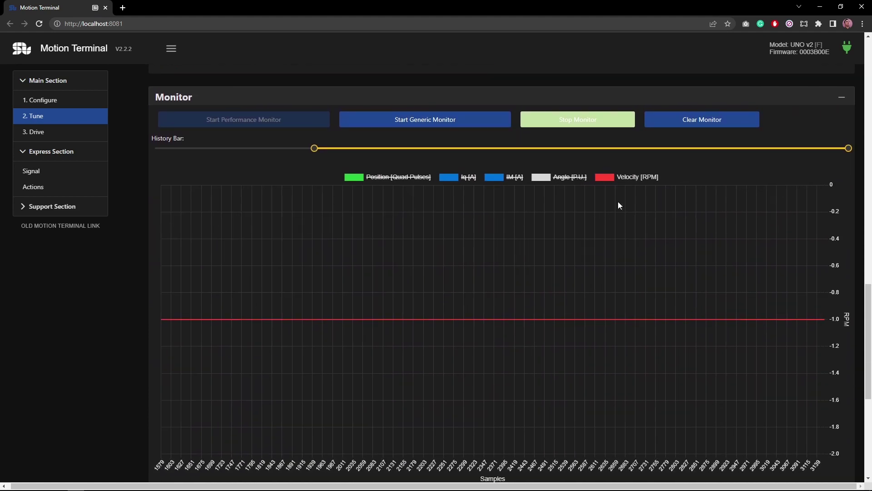
scroll(488, 266, up, 1)
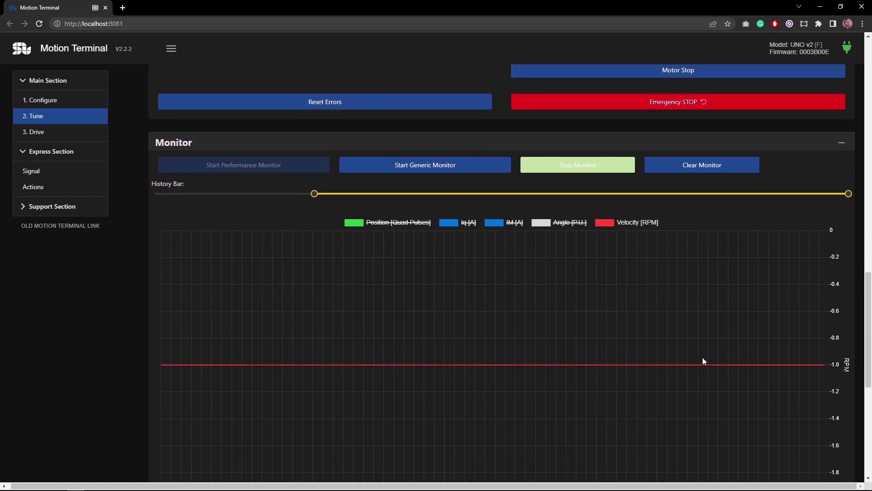
scroll(331, 282, up, 6)
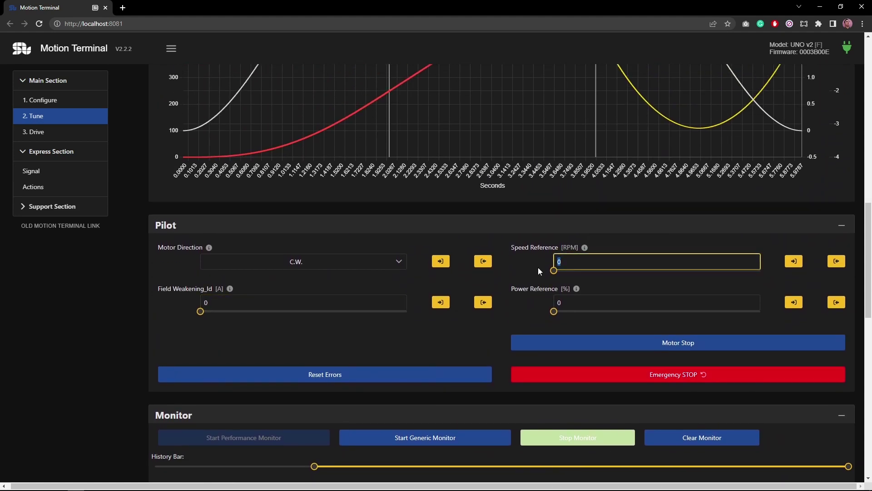
text(1000)
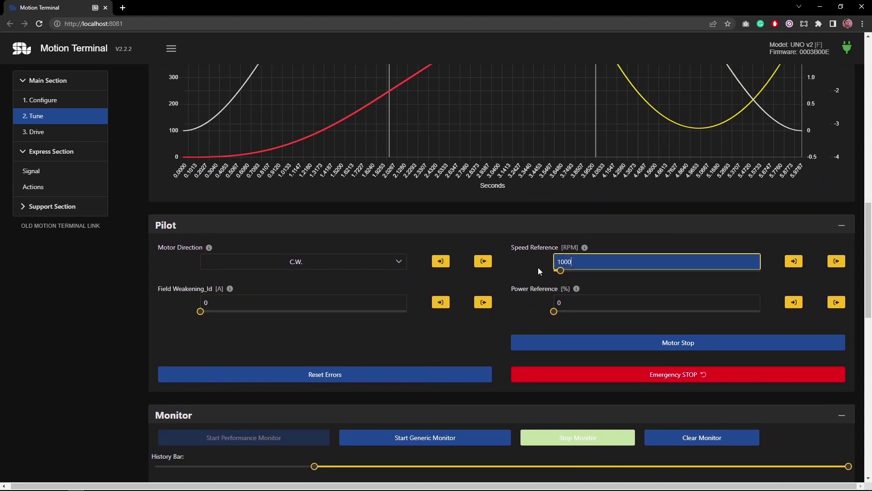
scroll(538, 267, down, 9)
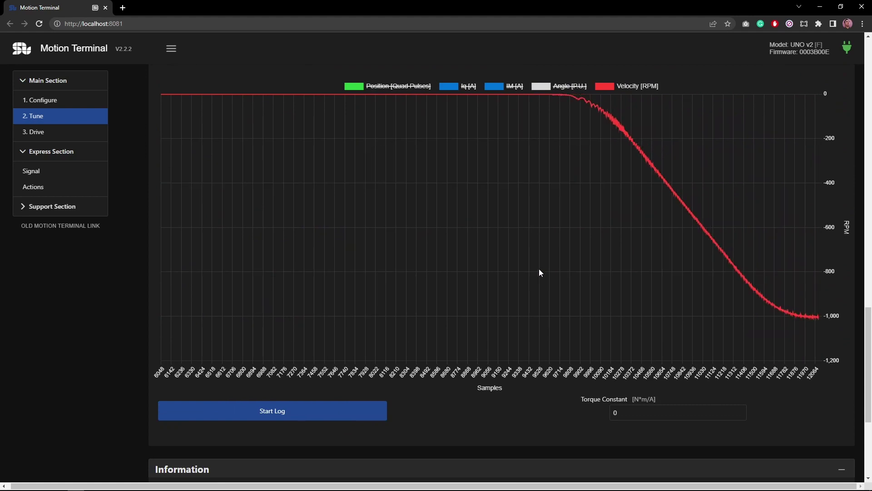
scroll(541, 272, up, 1)
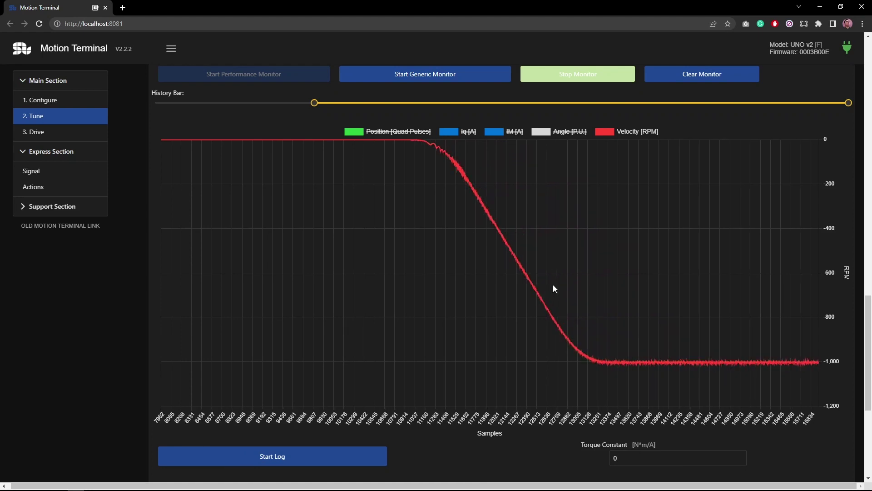
scroll(553, 286, up, 7)
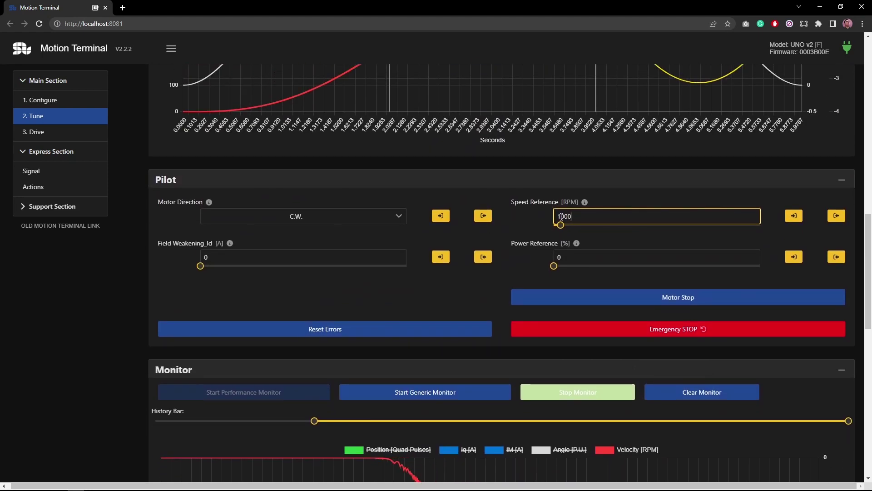
Raise the Speed Reference to 2000 RPM and widen the History Bar to show all samples
key(BackSpace)
text(2)
scroll(535, 217, down, 6)
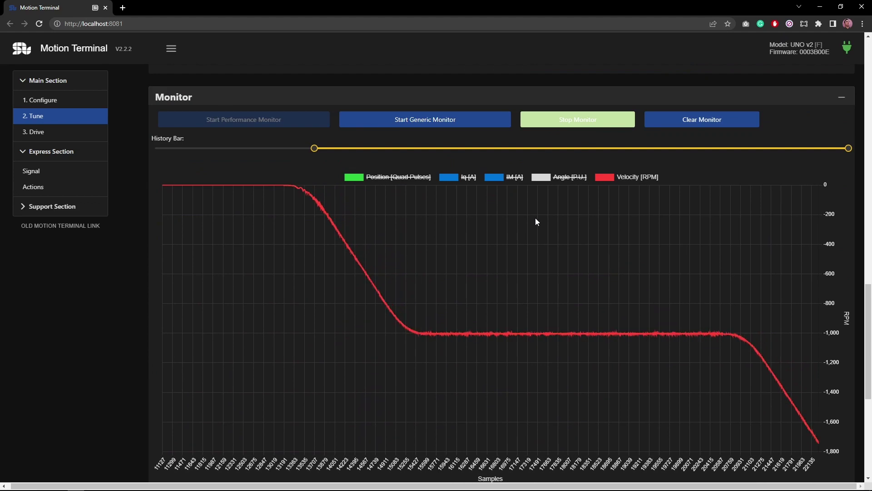
drag(310, 147, 140, 149)
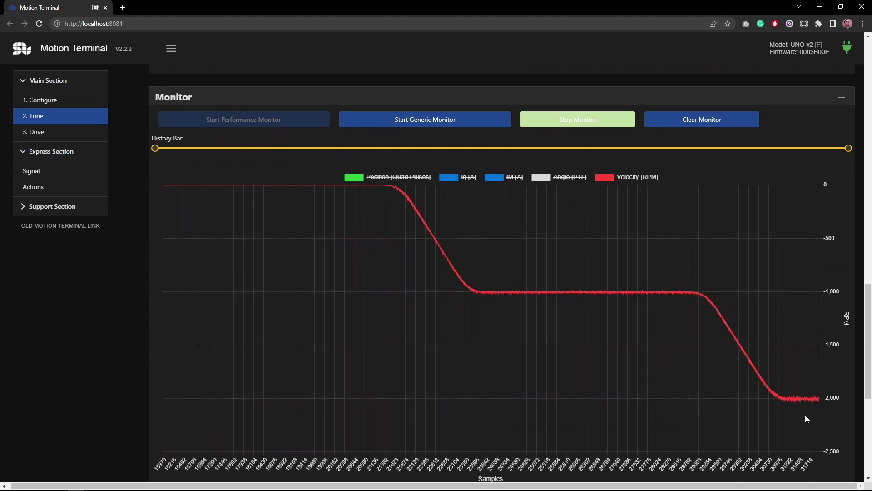
scroll(722, 372, up, 7)
Switch Motor Direction to C.C.W. so the motor ramps to +2000 RPM
scroll(703, 356, up, 4)
scroll(649, 372, down, 2)
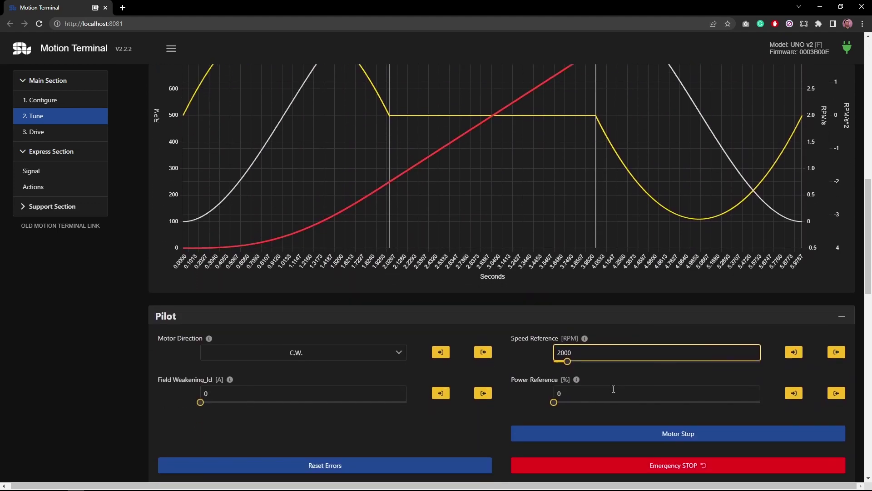
click(319, 355)
click(266, 388)
scroll(141, 375, down, 2)
click(133, 355)
scroll(132, 356, down, 7)
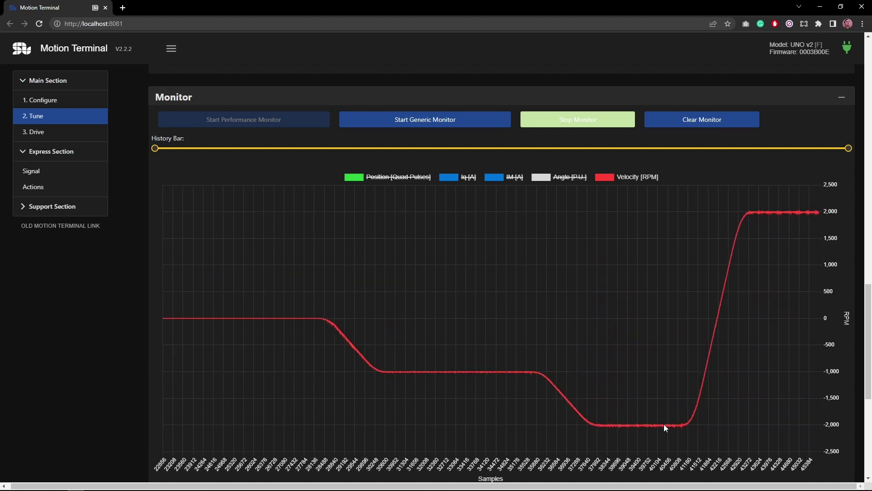
Set the Speed Reference to 0 RPM and watch the velocity ramp back to zero
scroll(544, 354, up, 7)
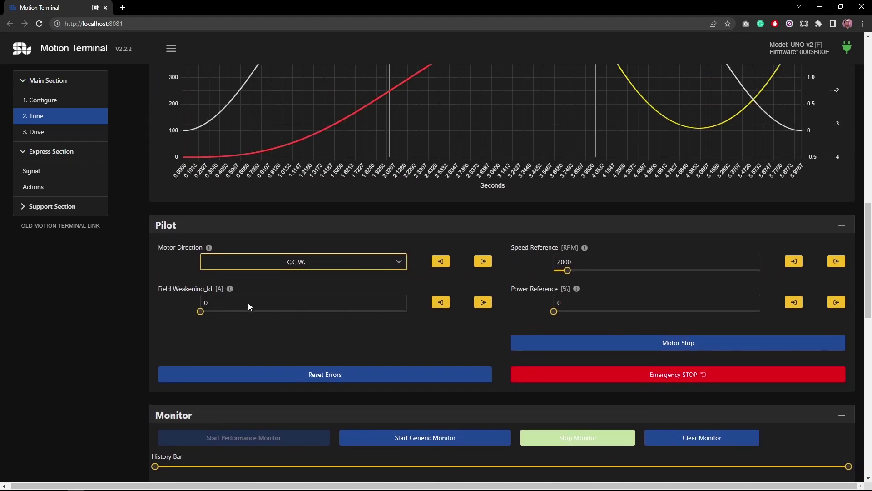
double_click(565, 263)
scroll(565, 263, down, 6)
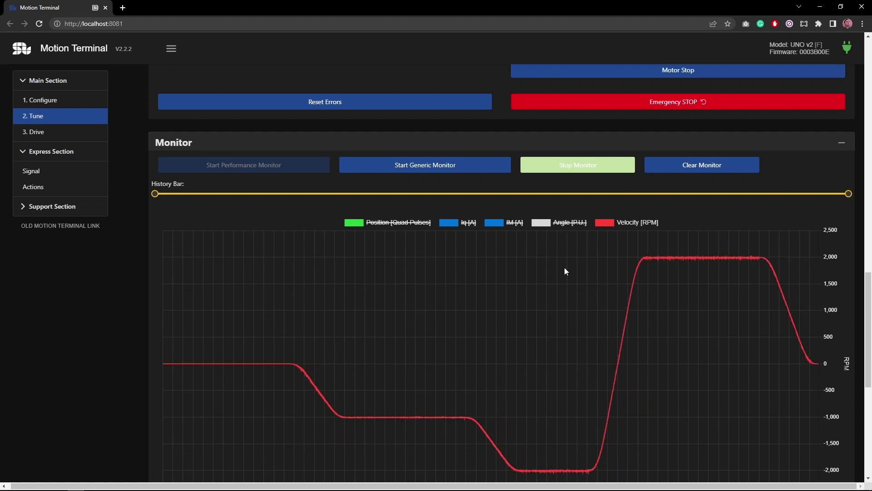
scroll(440, 361, down, 1)
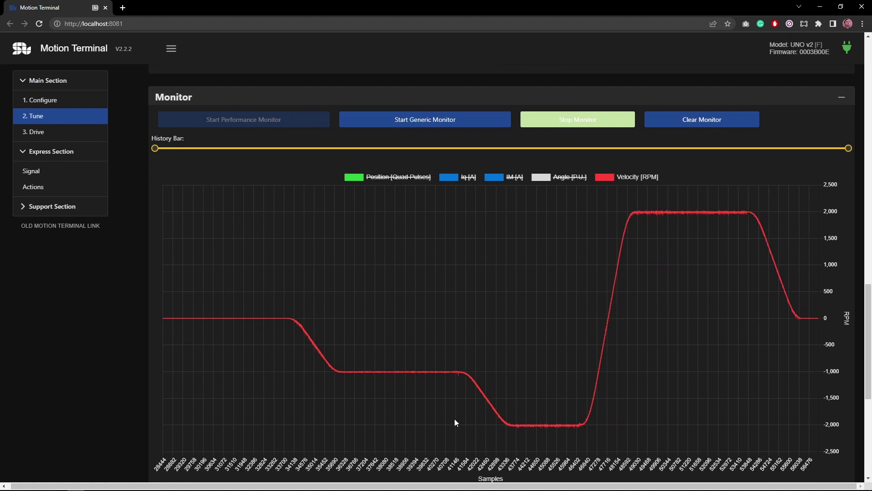
scroll(556, 360, up, 4)
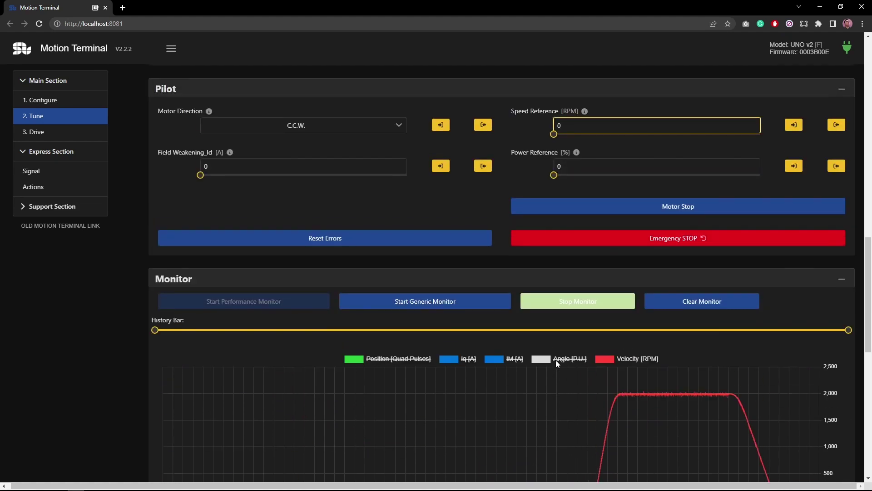
scroll(559, 360, down, 3)
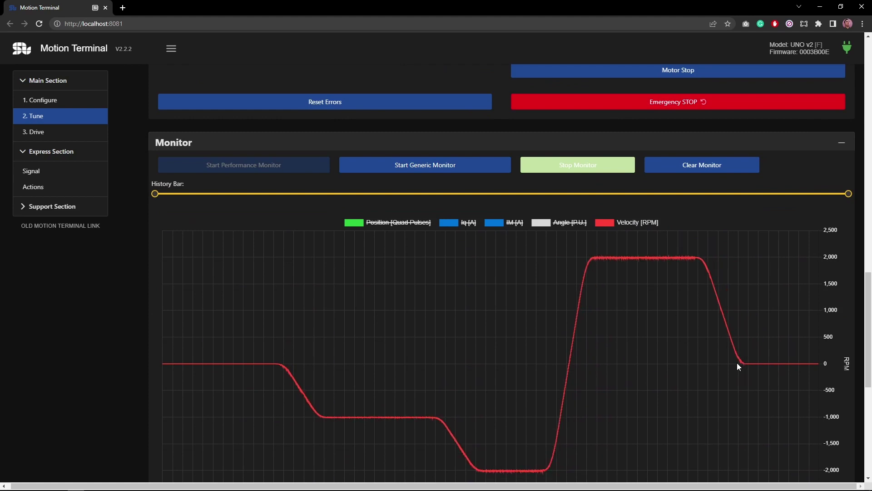
scroll(469, 282, up, 2)
scroll(168, 169, up, 7)
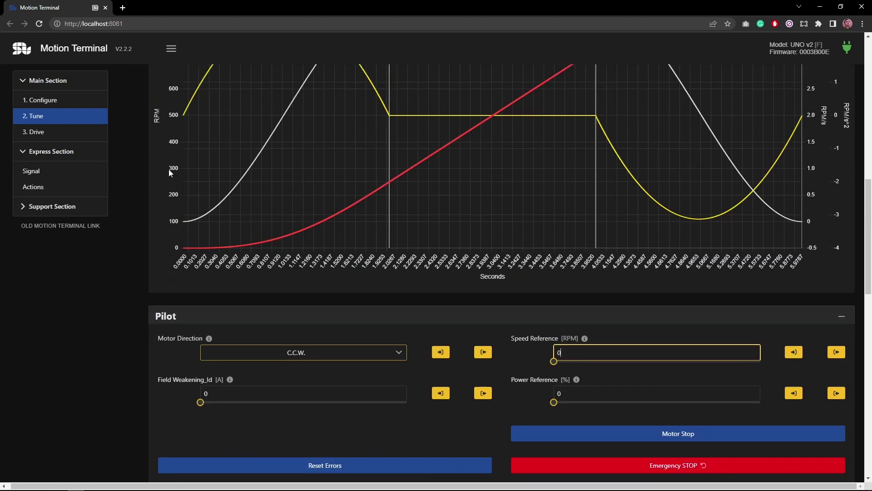
Change T1-T3 from 2 to 5 seconds for a slower profile
scroll(168, 169, up, 5)
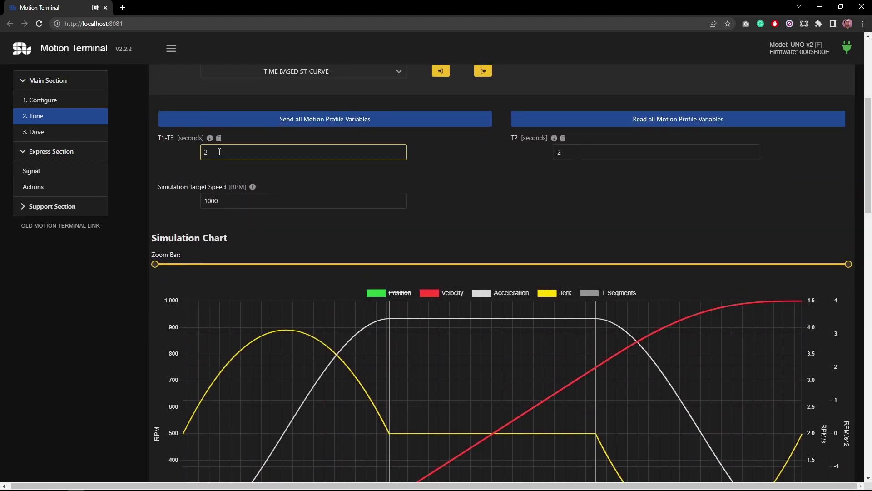
double_click(202, 152)
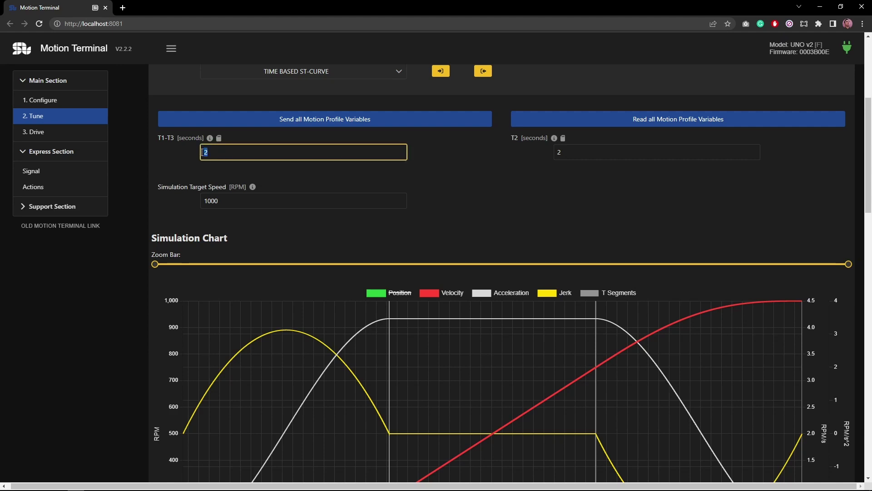
scroll(421, 181, down, 1)
scroll(422, 181, up, 1)
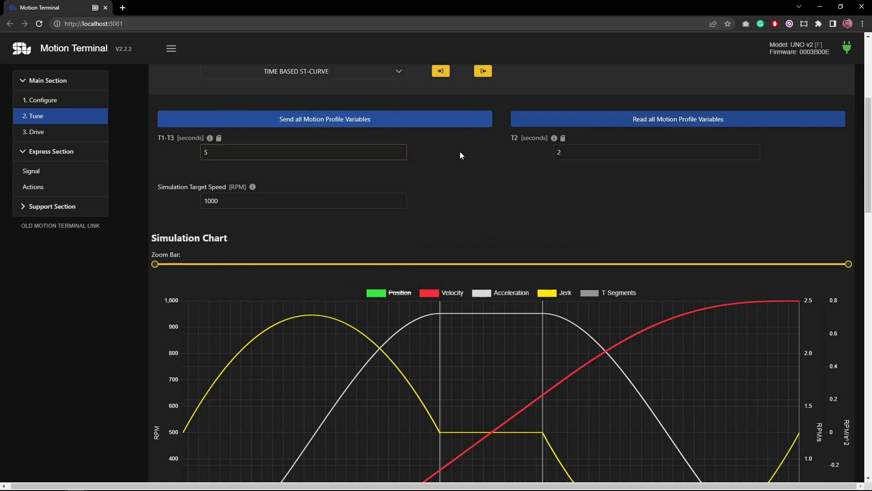
scroll(460, 151, down, 10)
scroll(460, 155, down, 2)
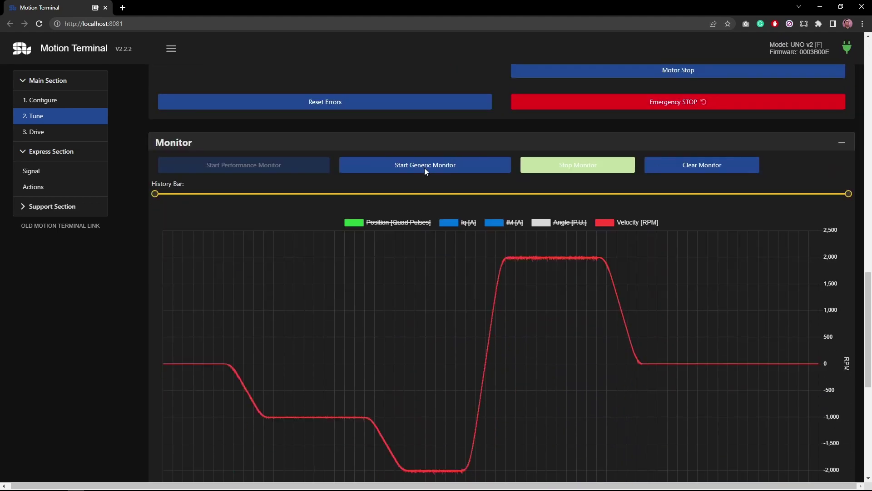
Clear the monitor and run the motor up to a 1000 RPM Speed Reference
click(680, 169)
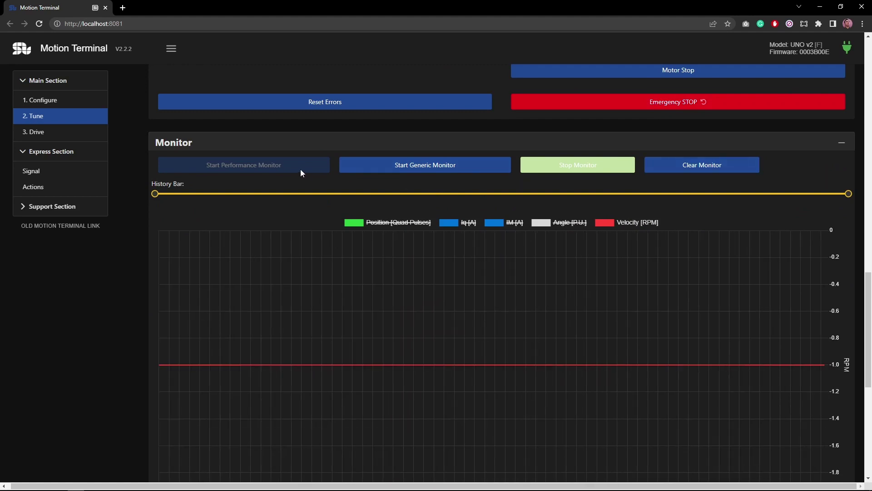
scroll(271, 207, up, 3)
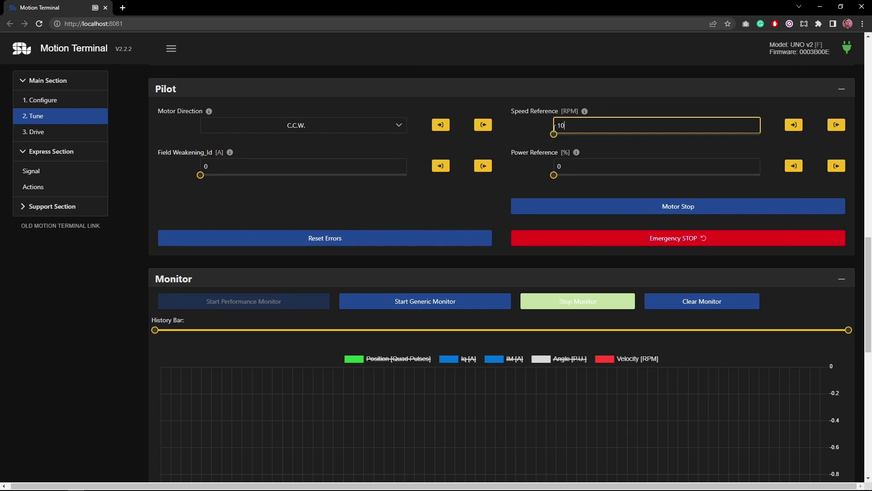
key(Return)
scroll(560, 146, down, 5)
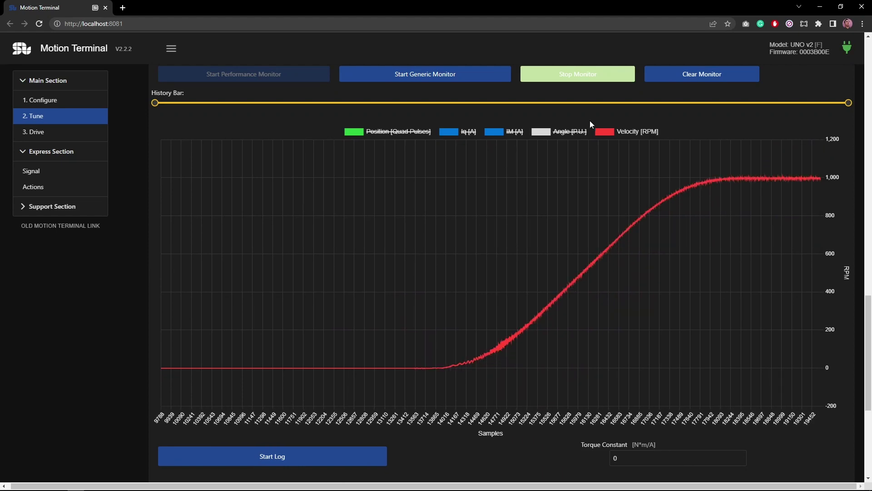
scroll(490, 250, up, 9)
scroll(331, 224, up, 10)
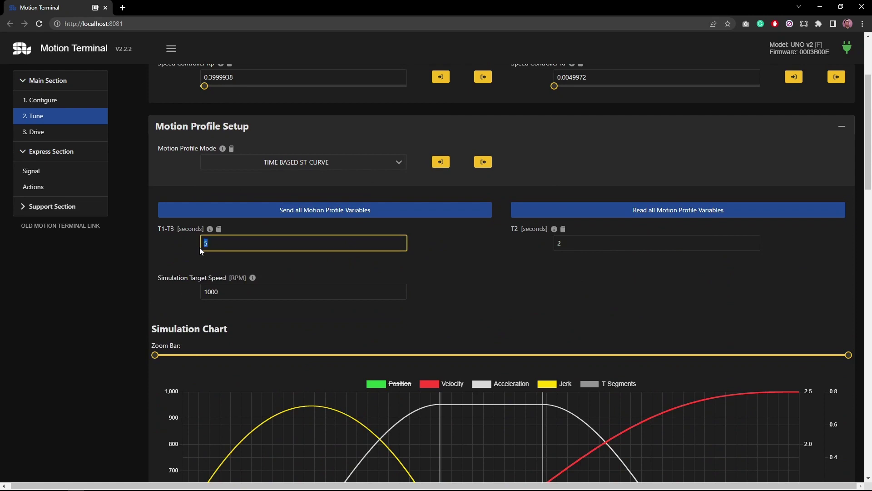
Set T1-T3 to 1 second and send all motion profile variables to the drive
text(1)
click(257, 212)
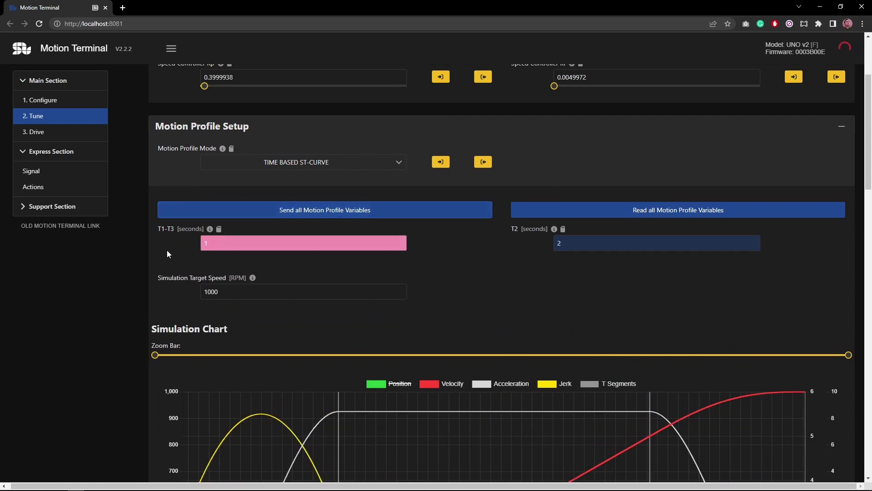
scroll(168, 249, down, 10)
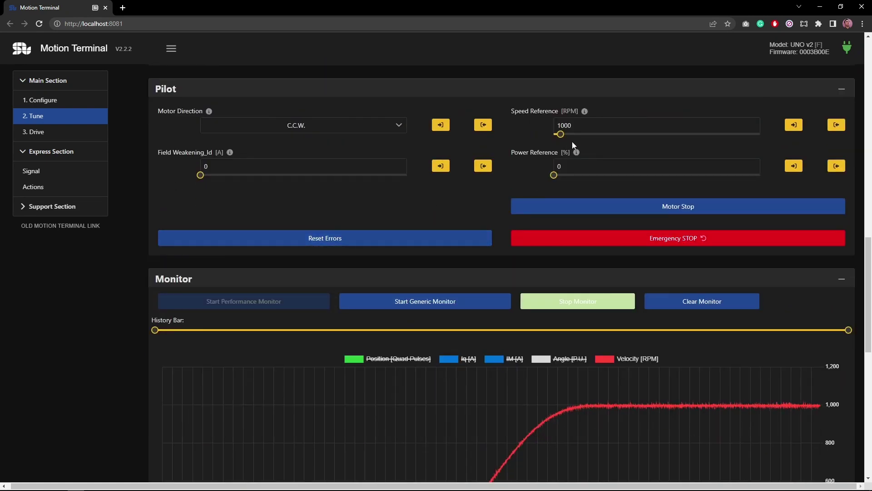
Replace the 1000 RPM Speed Reference with 0 and stop the monitor
click(582, 125)
drag(582, 125, 535, 124)
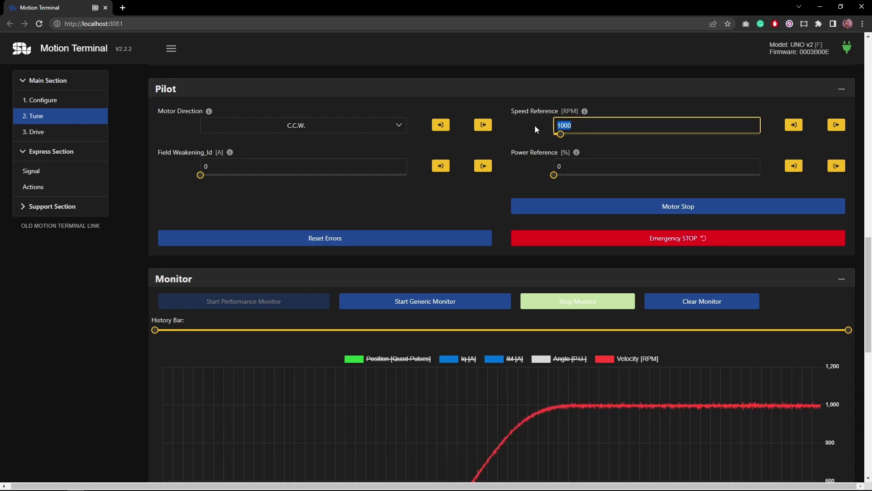
text(0)
scroll(494, 187, down, 4)
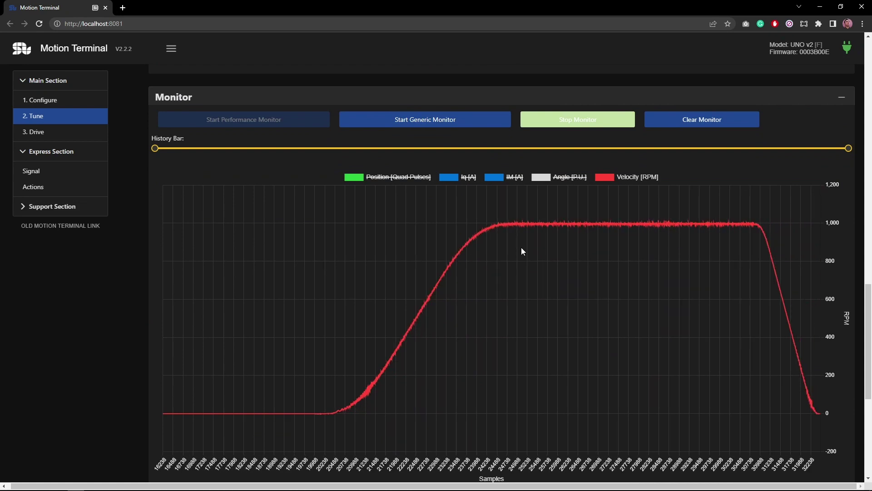
click(603, 126)
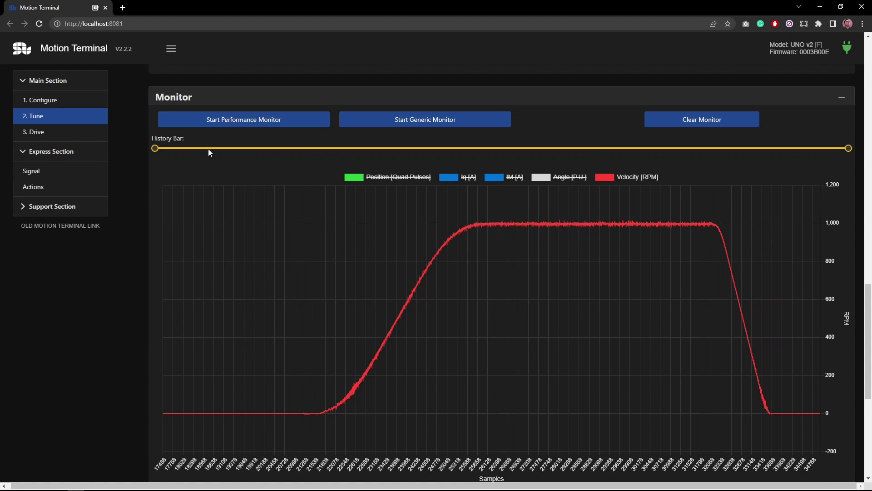
Drag the History Bar's left handle right to zoom the trace onto the recorded 1000 RPM run
drag(167, 148, 268, 148)
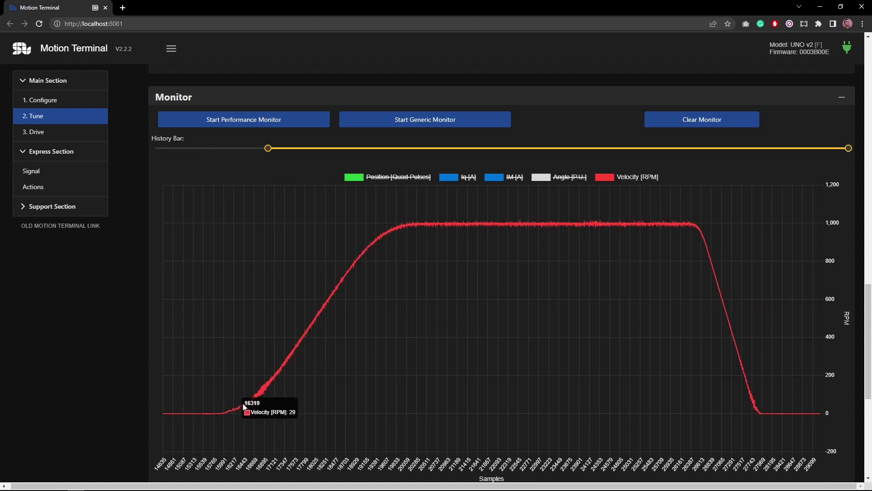